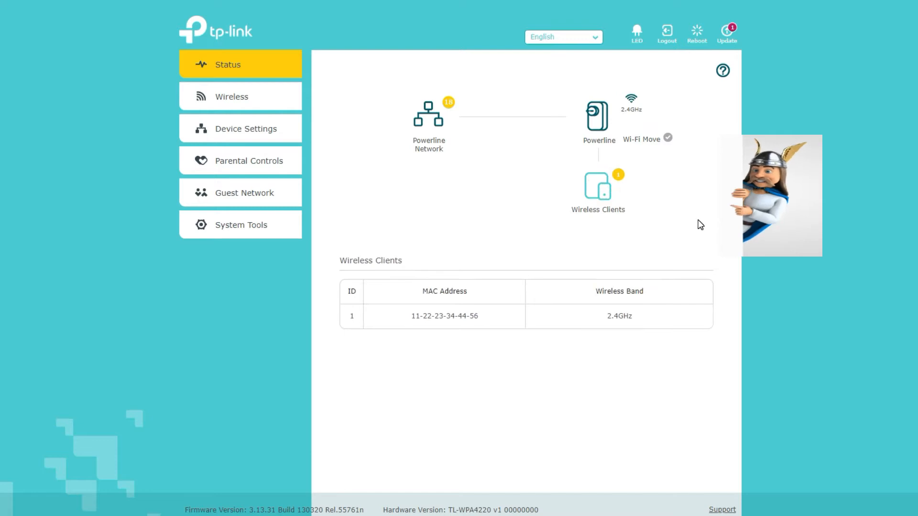
click(589, 36)
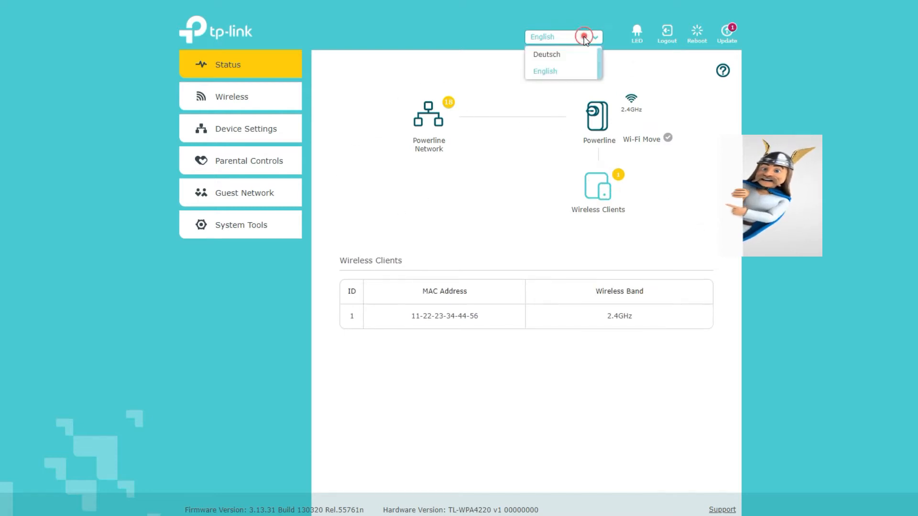
drag(599, 73, 599, 53)
click(637, 38)
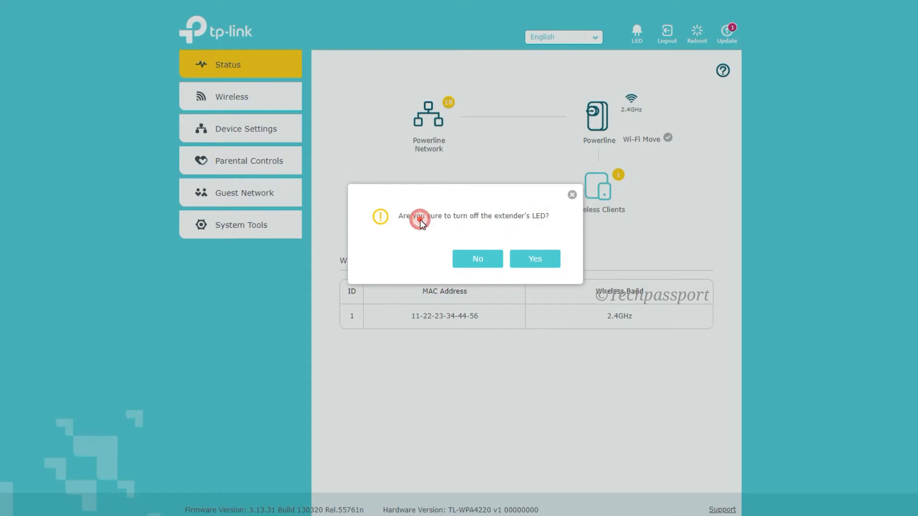
click(489, 266)
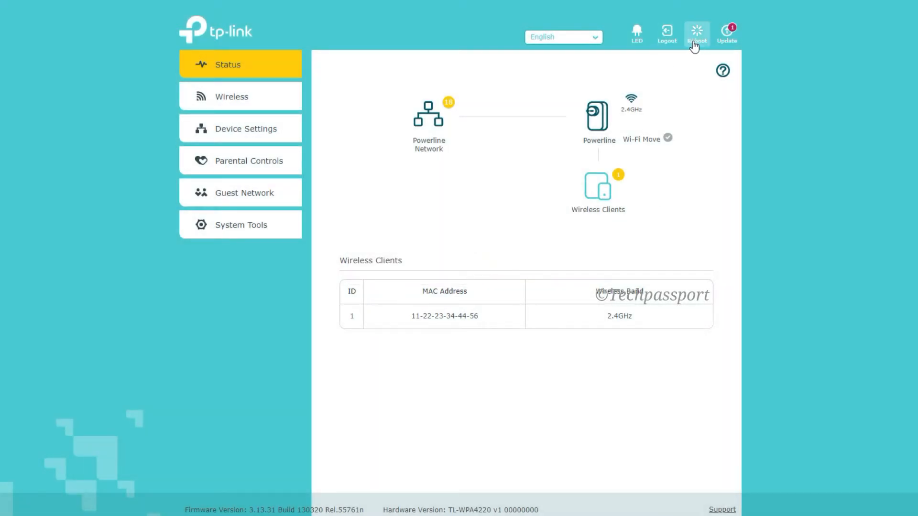
click(698, 44)
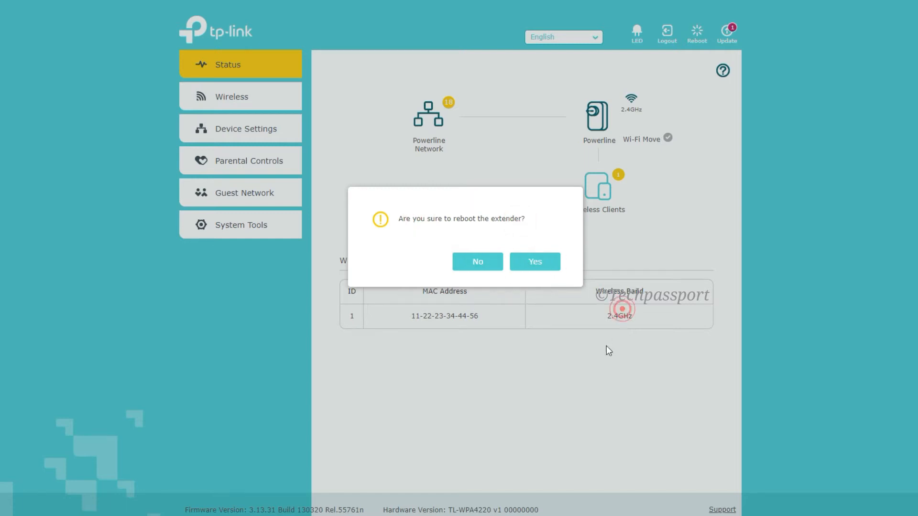
click(499, 266)
- Open the wireless settings and set the 2.4GHz network name (SSID) to "Or Bed Room"
click(265, 97)
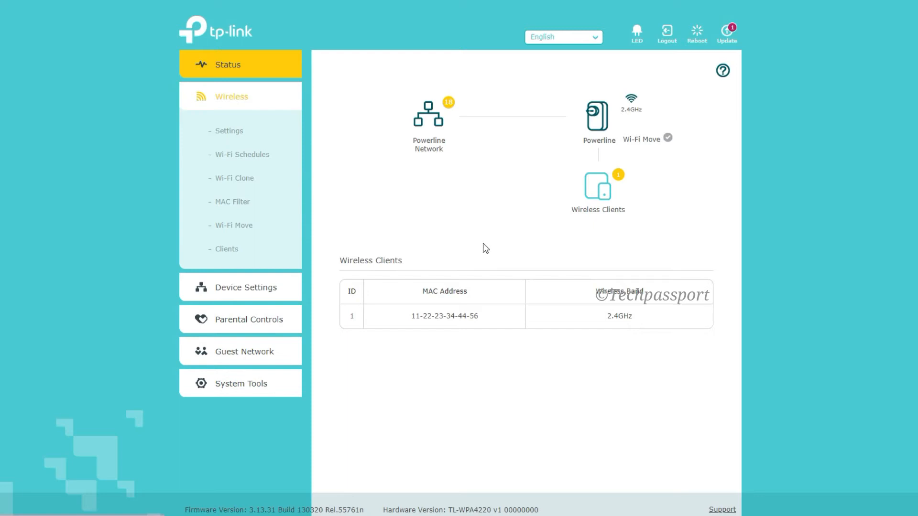
click(235, 130)
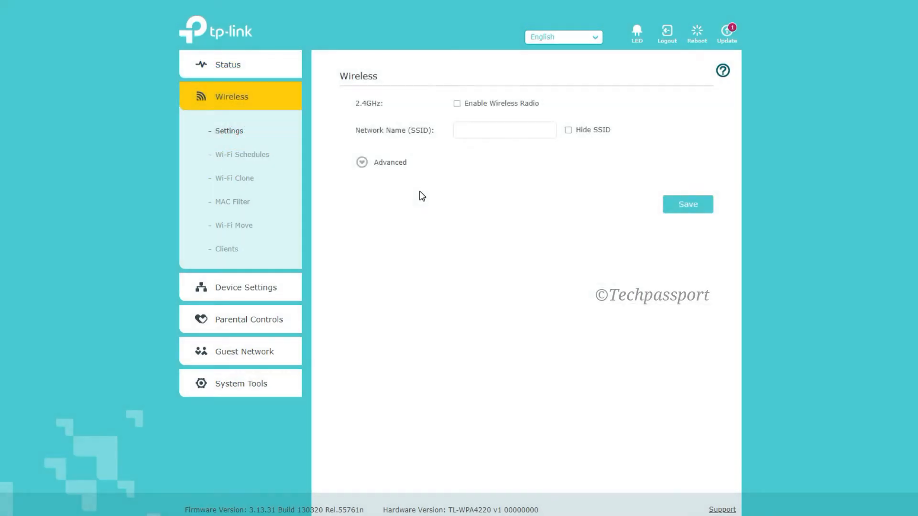
double_click(526, 131)
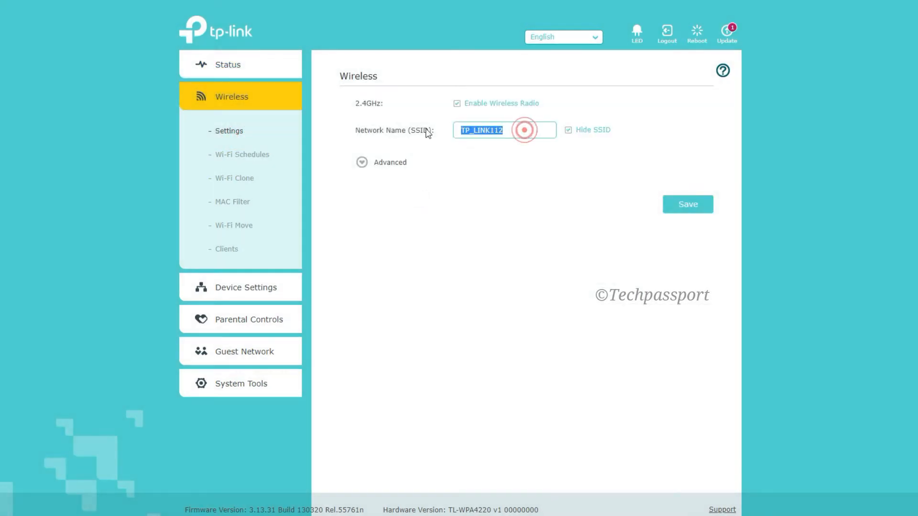
text(PowerLine 1 Or 2)
key(ctrl+a)
text(Or Bed Room)
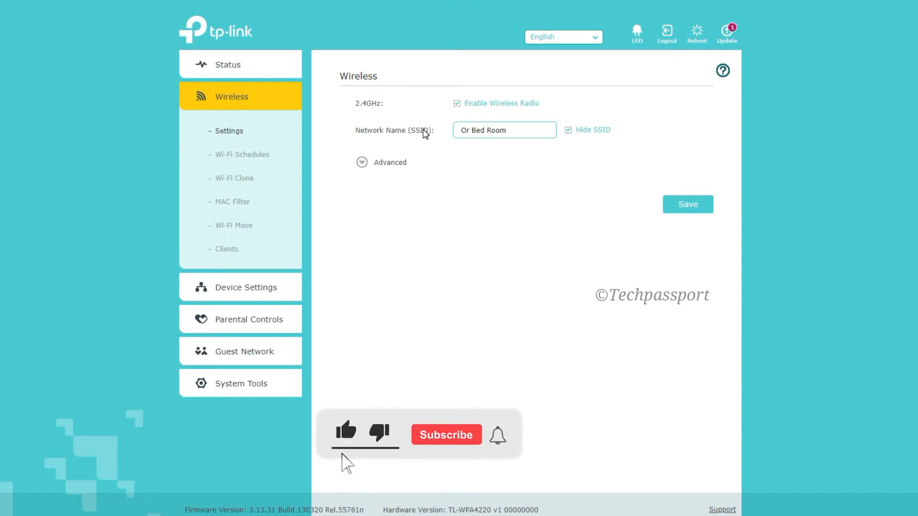
- Show the advanced wireless options and set the security to WPA/WPA2-Personal (Recommended)
click(397, 164)
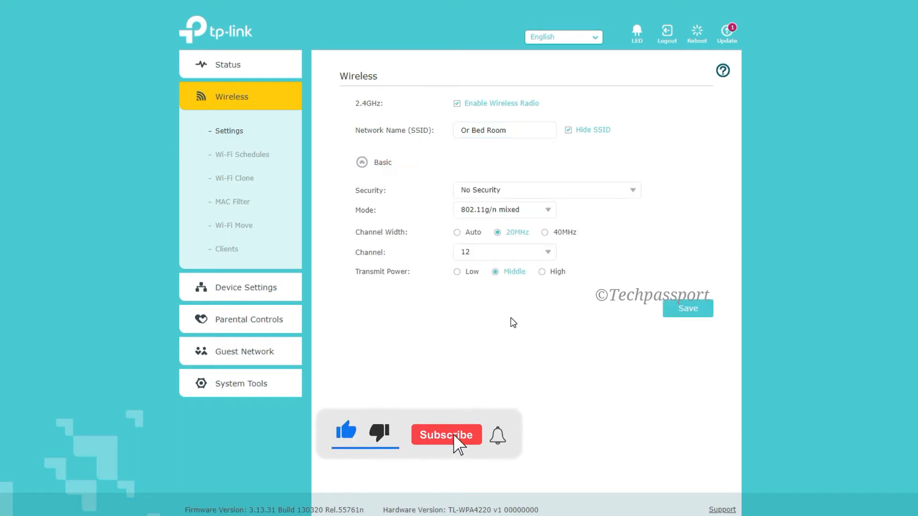
click(622, 190)
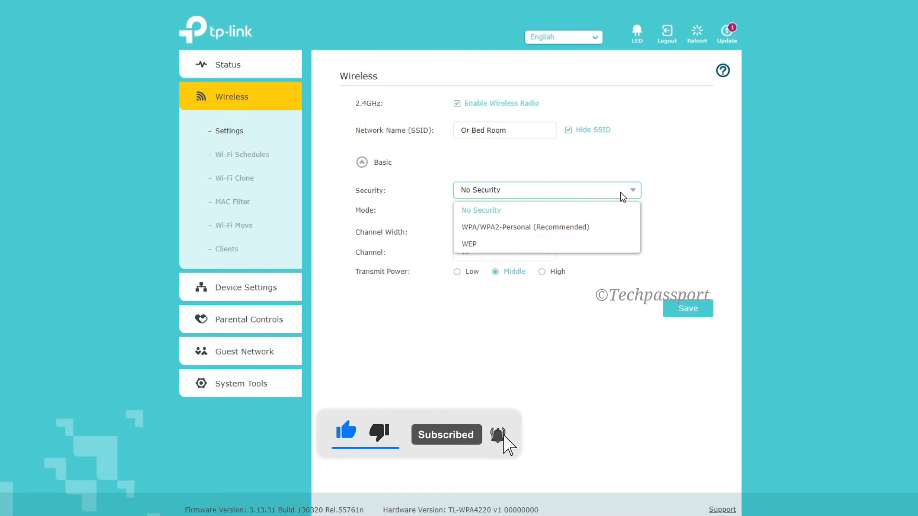
click(571, 225)
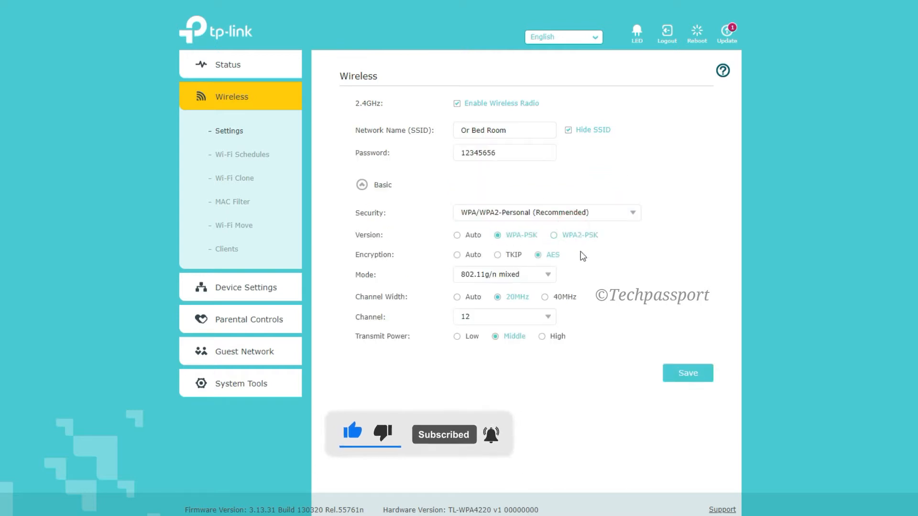
click(495, 195)
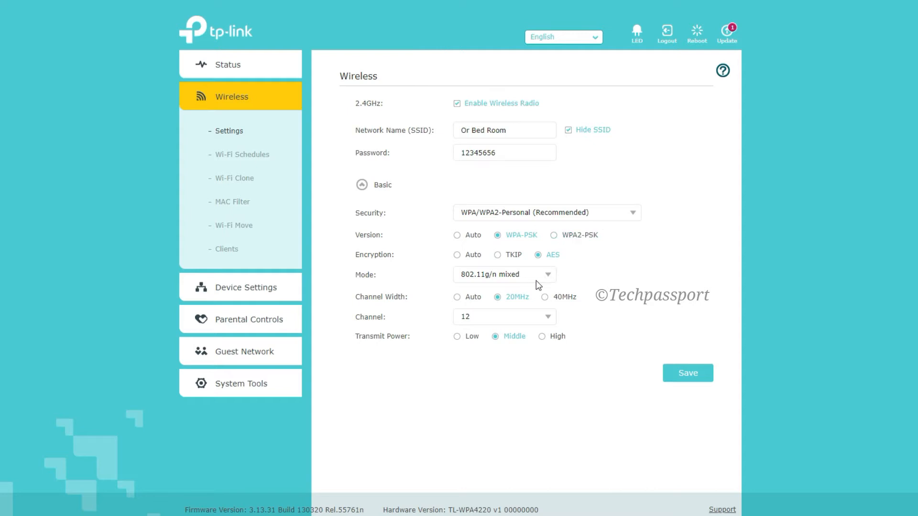
- Set the wireless channel width to 40MHz and the transmit power to High
click(545, 297)
click(537, 318)
click(536, 317)
click(542, 337)
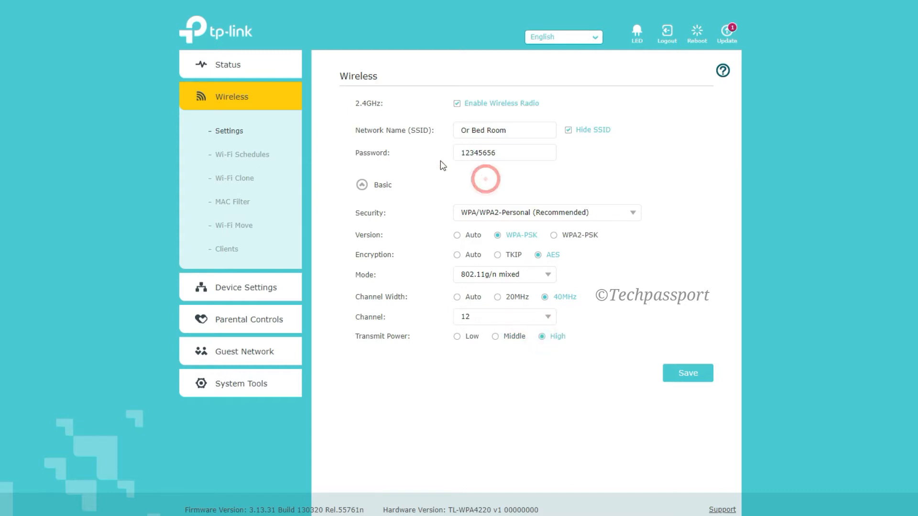
- Replace the wireless network's password with a new one in the Password field
double_click(516, 153)
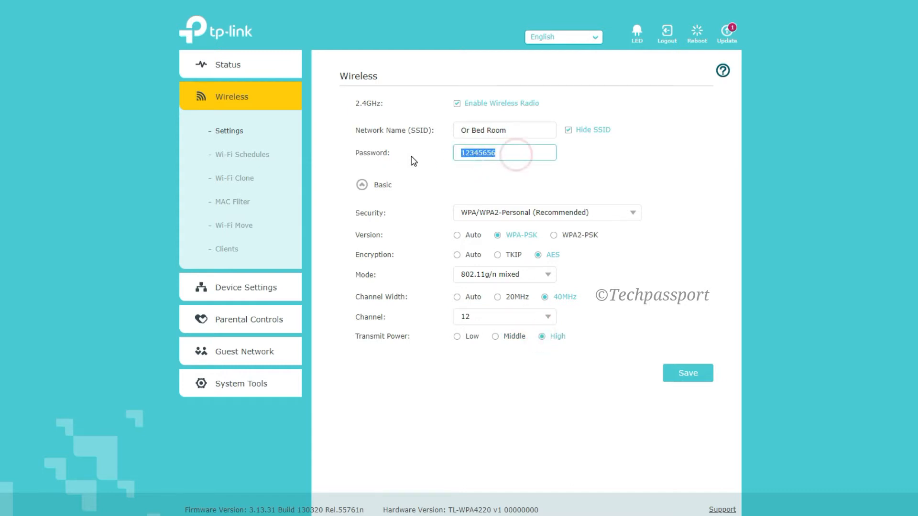
click(388, 153)
double_click(525, 153)
text(Ma)
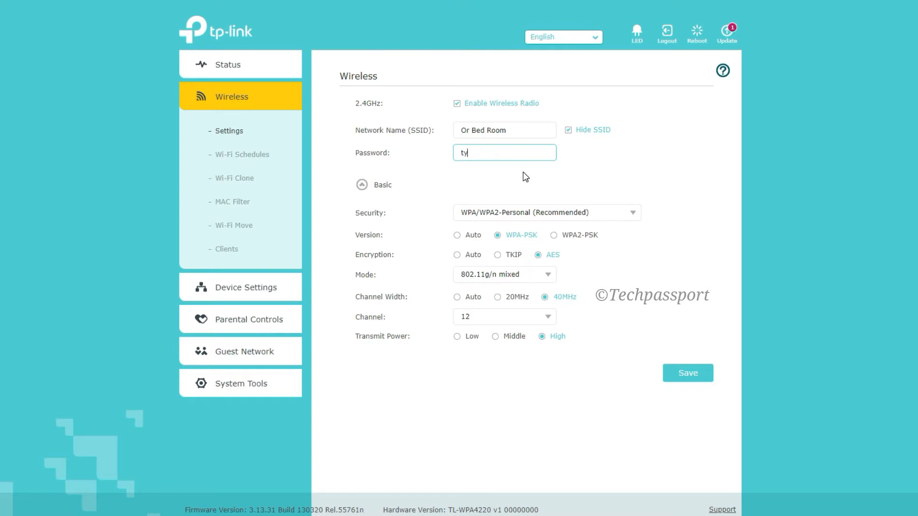
text(pe Password Here)
triple_click(534, 154)
click(605, 170)
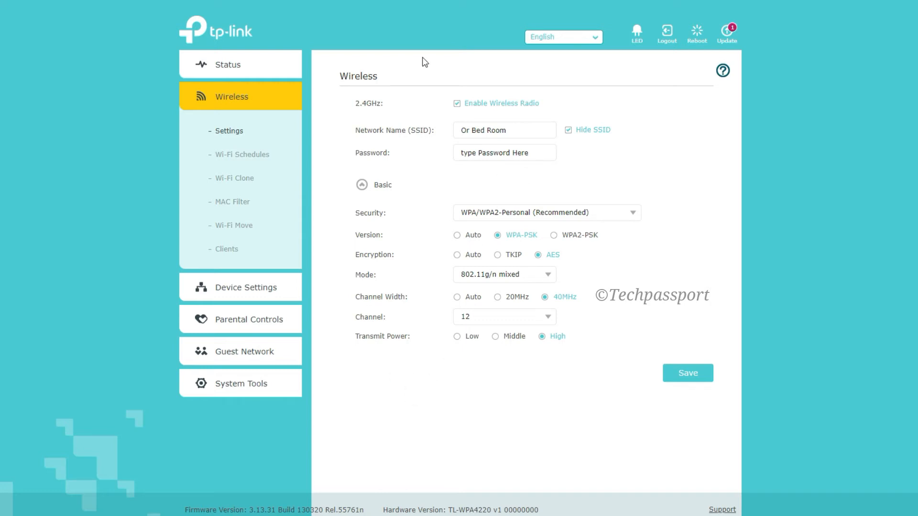
- View the Wi-Fi schedules, then select the 2.4GHz band for Wi-Fi Clone and save the selection
click(242, 154)
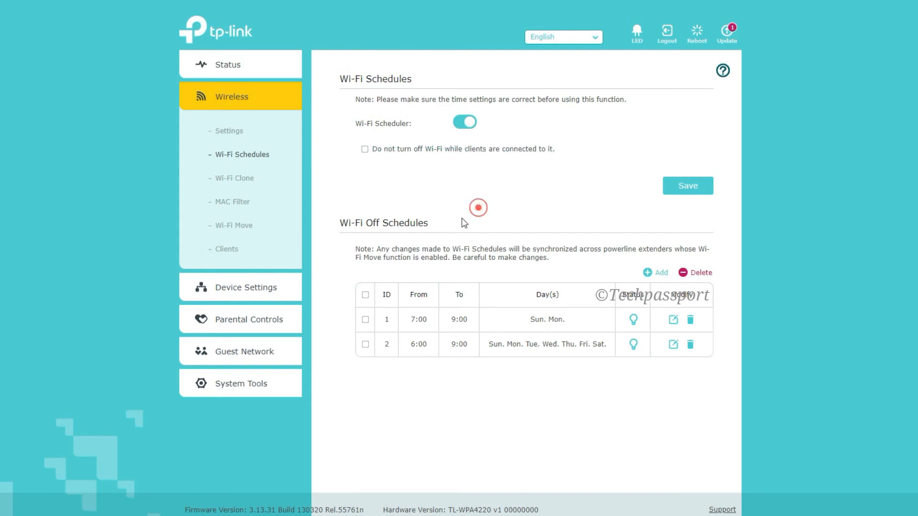
click(234, 178)
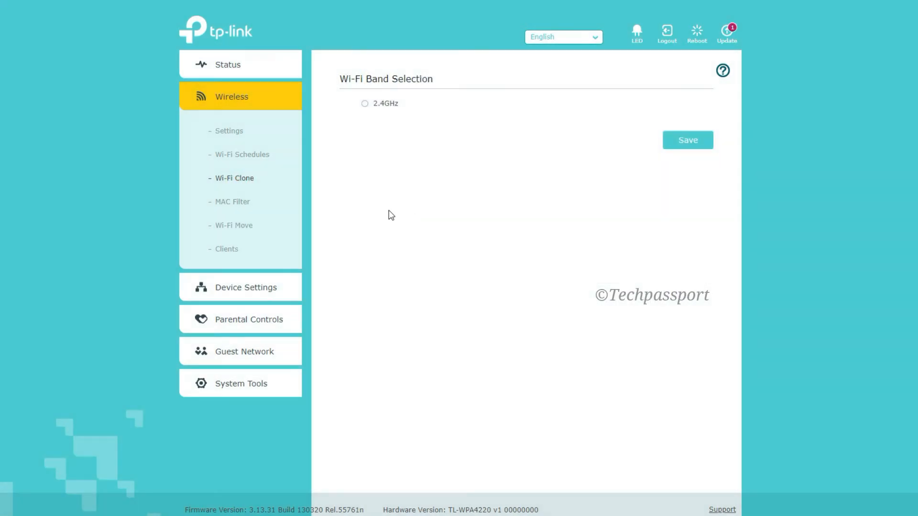
click(362, 106)
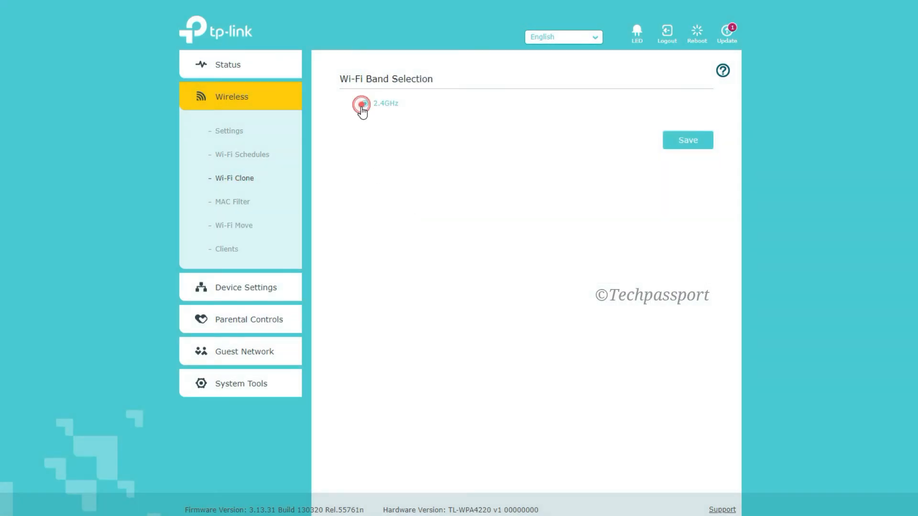
click(705, 142)
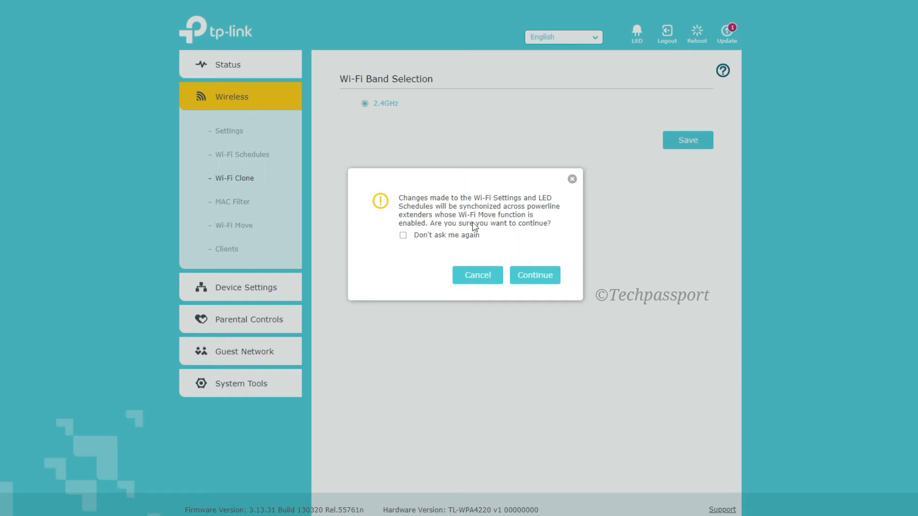
click(543, 274)
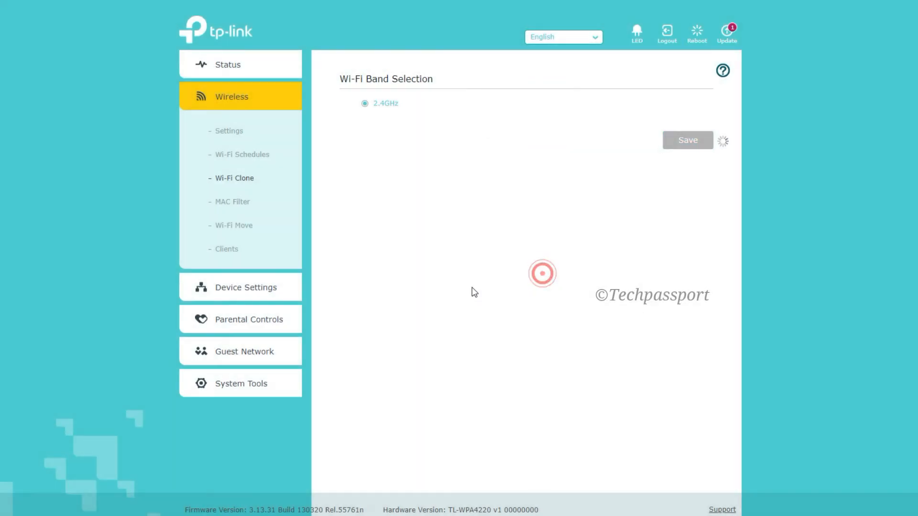
- Open the wireless MAC Filter settings and try to enable the MAC filter
click(233, 202)
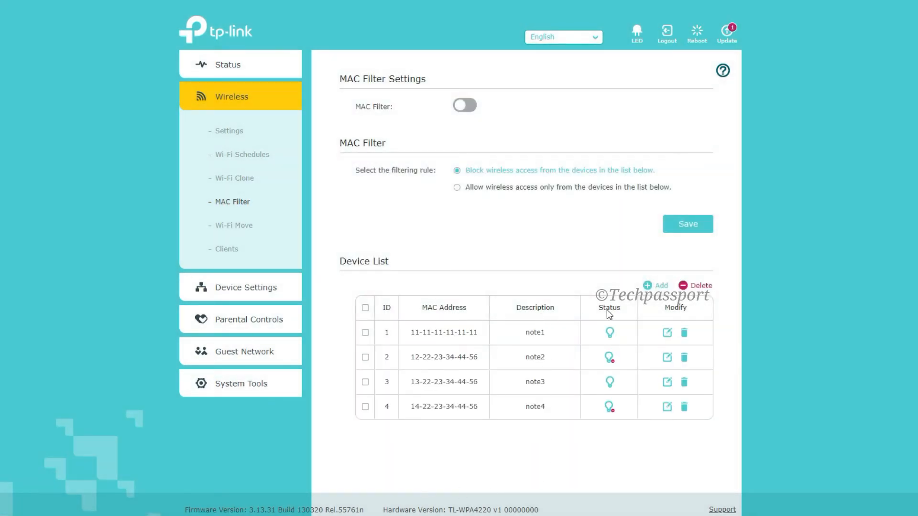
click(609, 359)
click(466, 108)
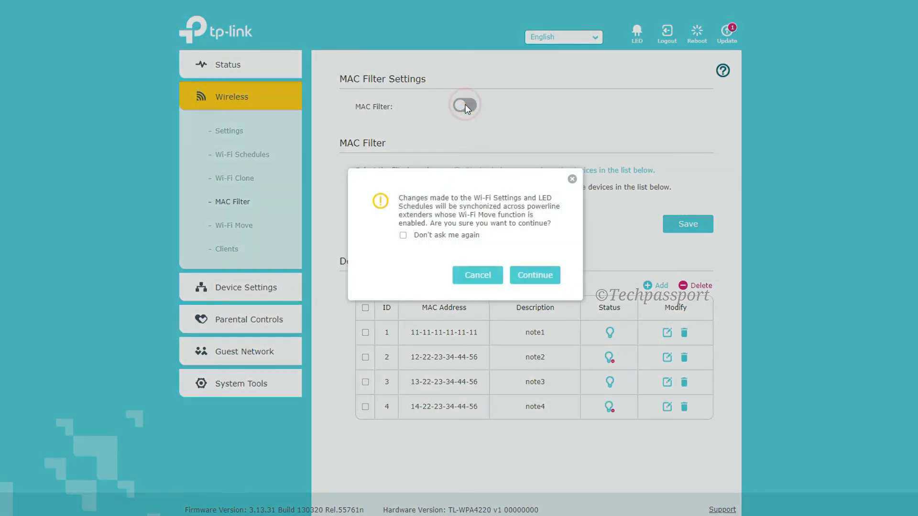
click(512, 277)
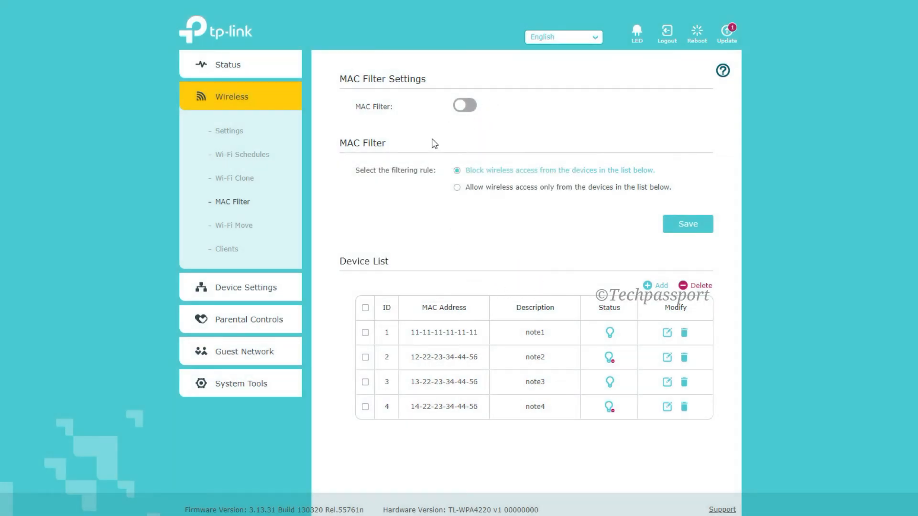
click(457, 187)
click(458, 171)
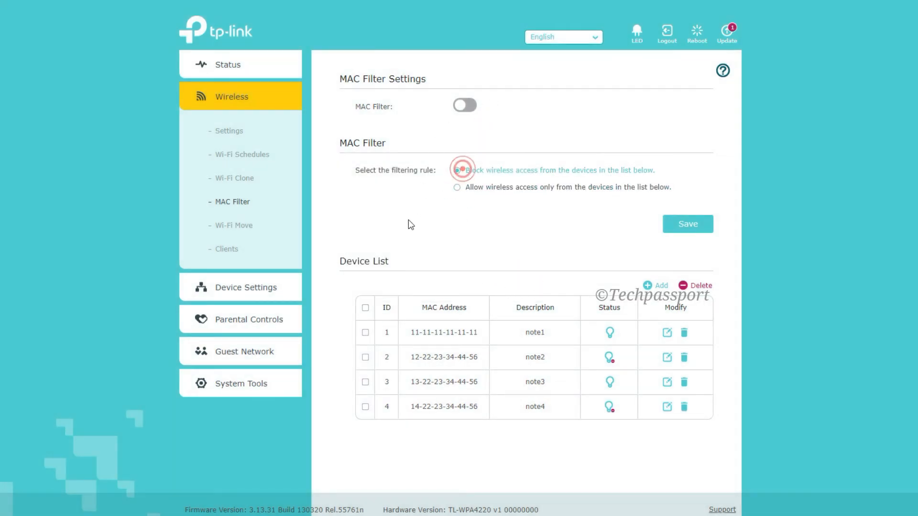
click(454, 334)
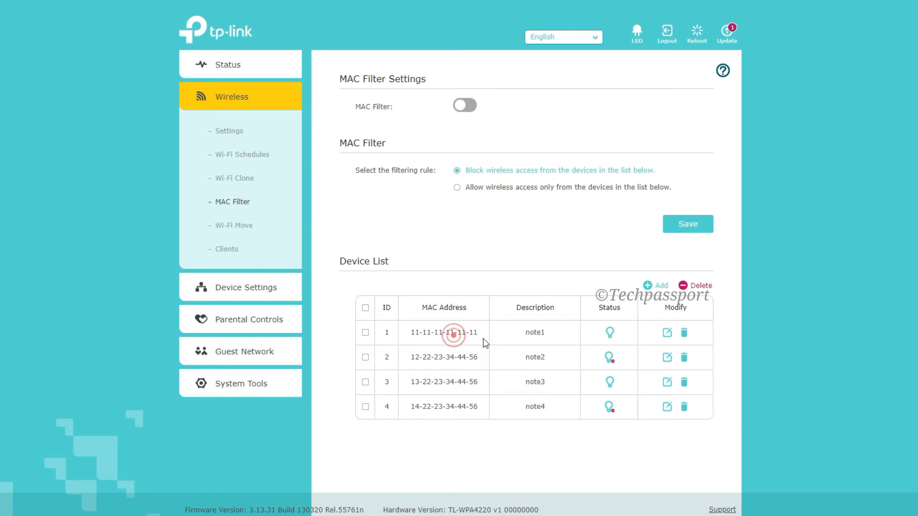
click(684, 335)
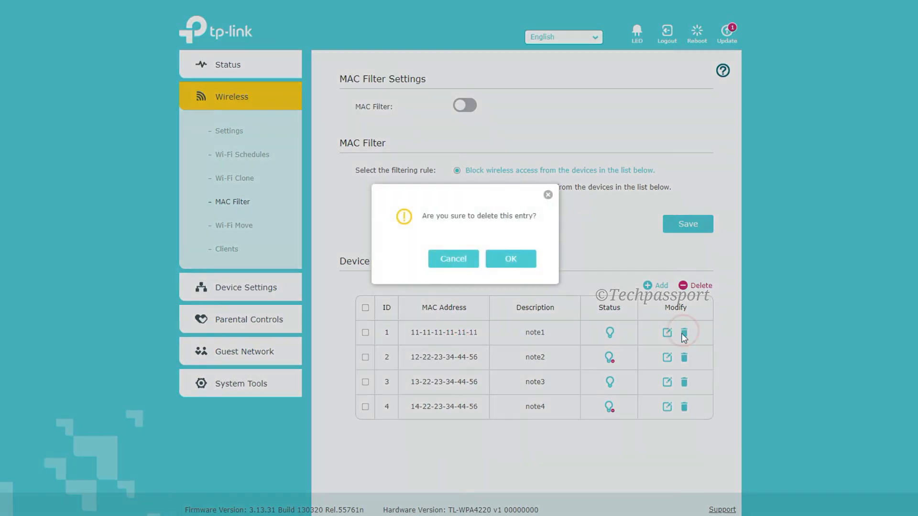
click(434, 260)
- Edit the first MAC filter entry (note1) and fill it with the 2.4GHz device from the access devices list
click(667, 332)
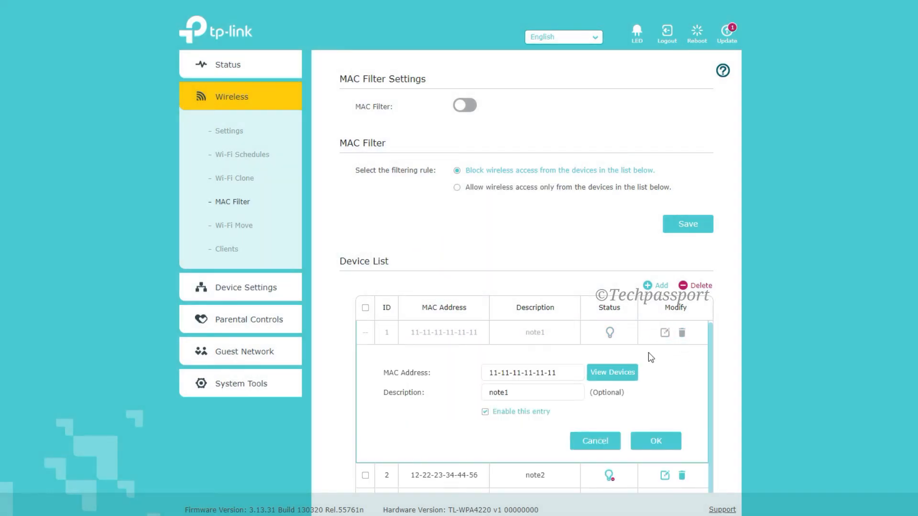
scroll(650, 362, down, 1)
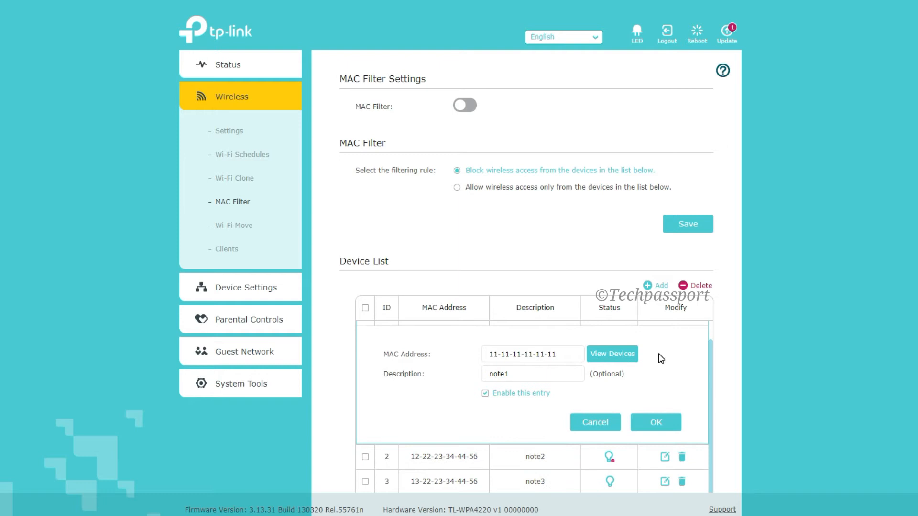
click(603, 354)
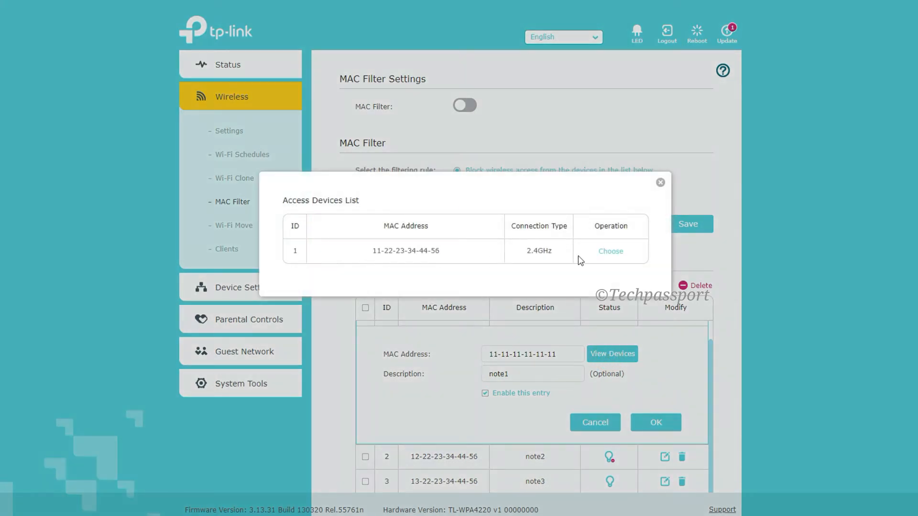
click(610, 252)
- Turn off Wi-Fi Move and view the list of online wireless clients
click(241, 229)
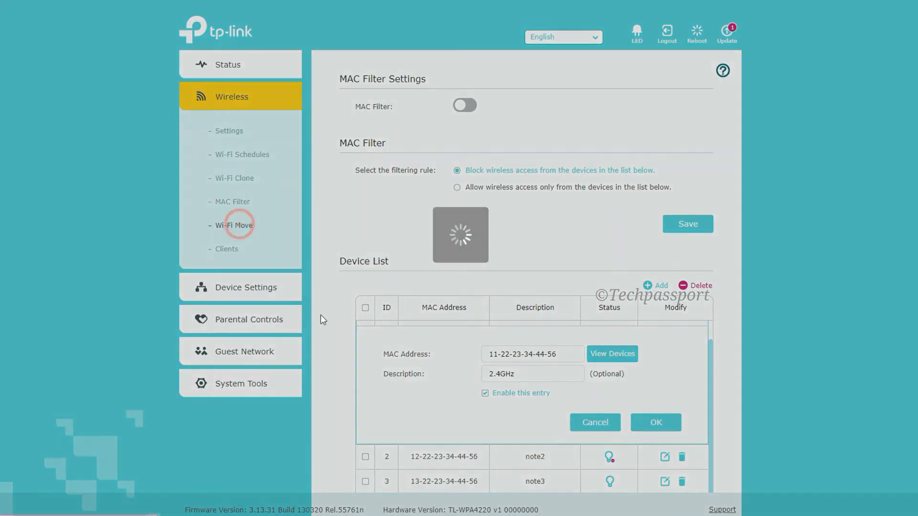
click(468, 123)
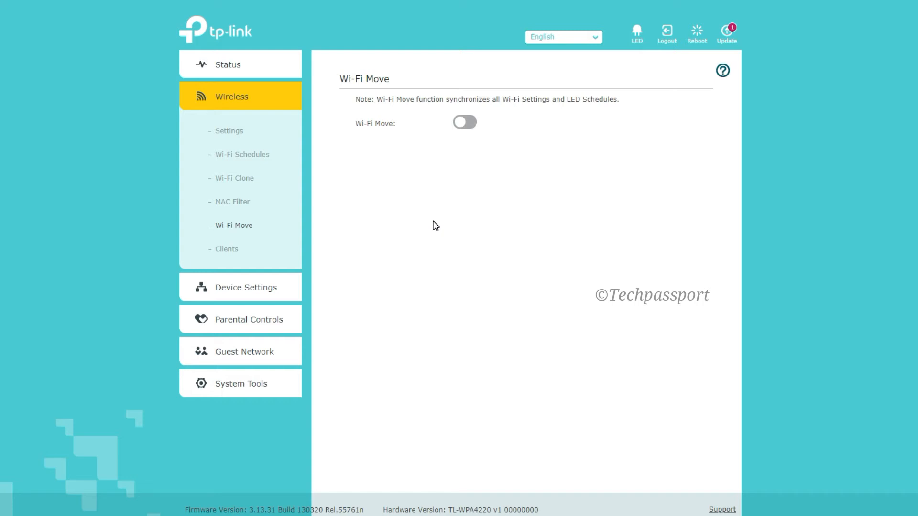
click(222, 249)
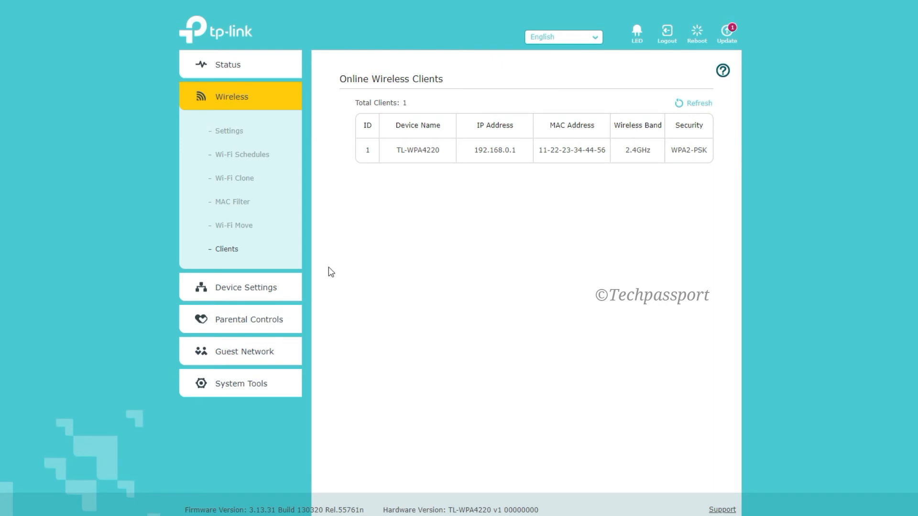
- Open the device's LAN settings, switch the LAN type to Dynamic IP and return it to Static IP
click(231, 287)
click(243, 321)
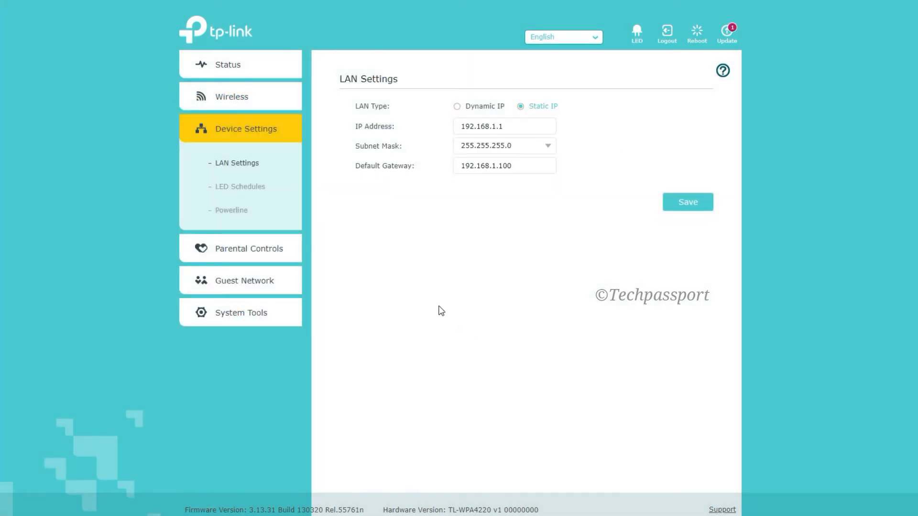
click(478, 108)
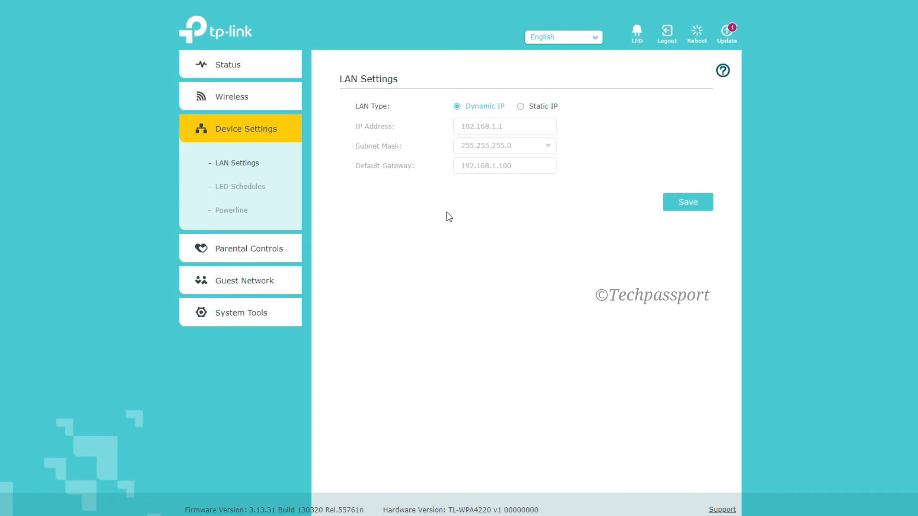
click(535, 109)
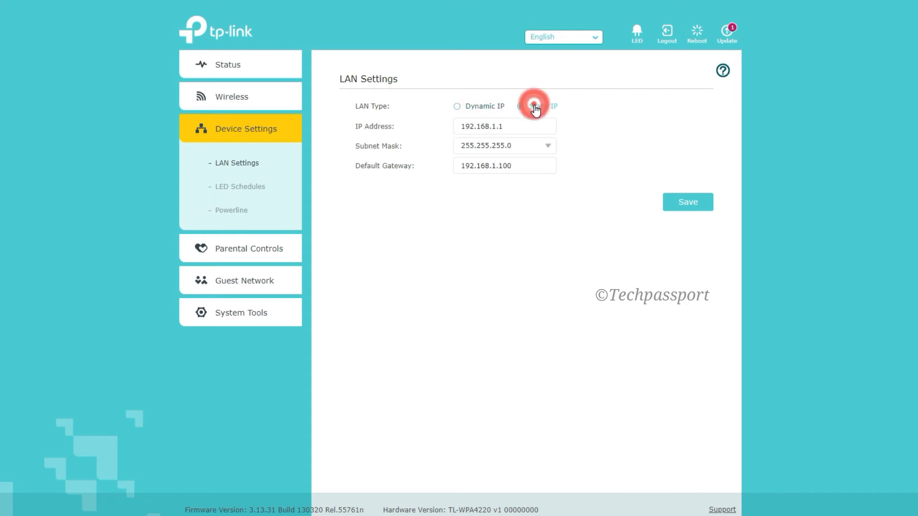
- Look through the LED schedules, the powerline MAC address, key and network name, and the parental controls
click(242, 188)
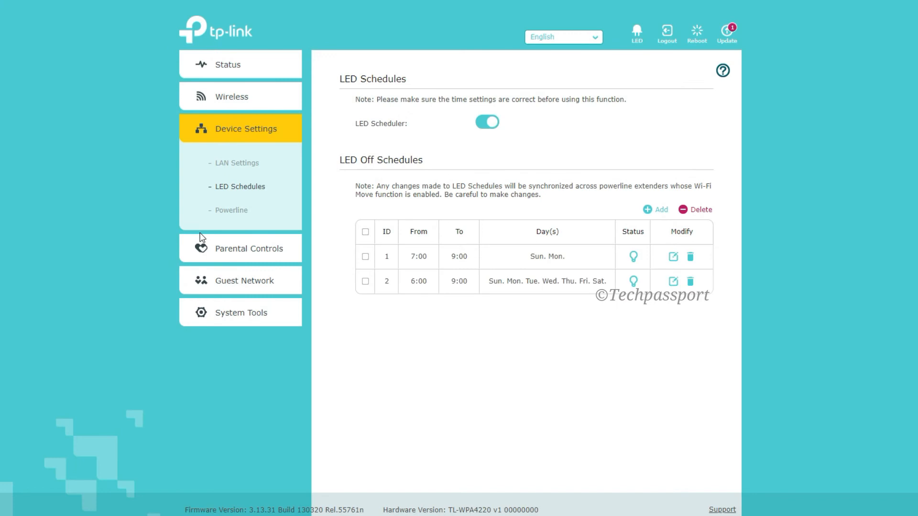
click(232, 212)
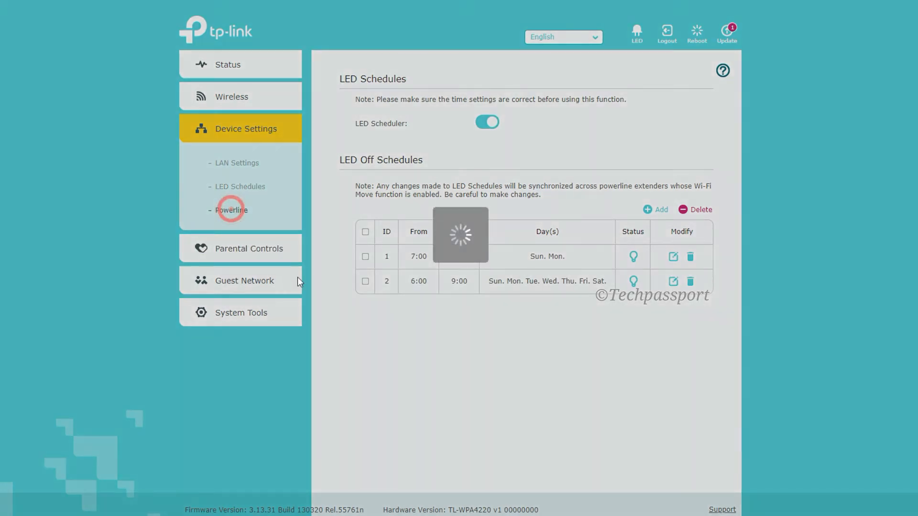
double_click(516, 149)
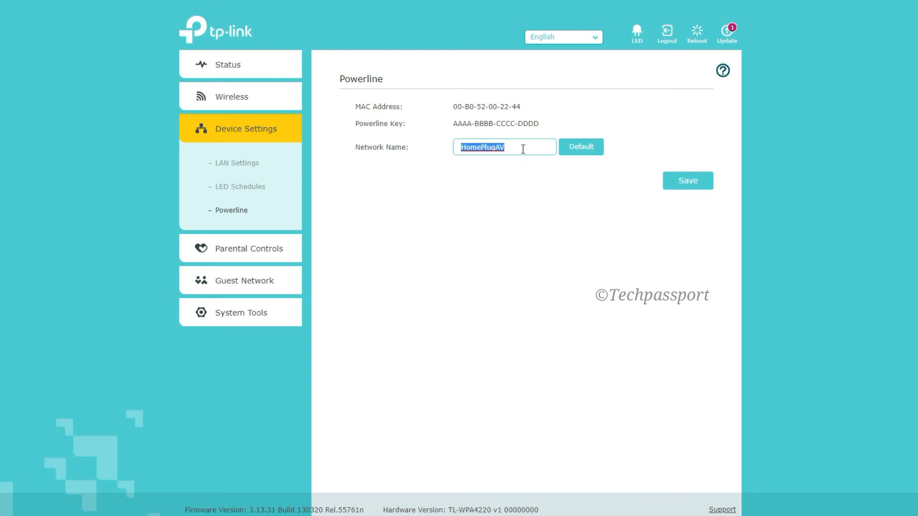
double_click(523, 149)
click(472, 147)
drag(523, 148, 406, 152)
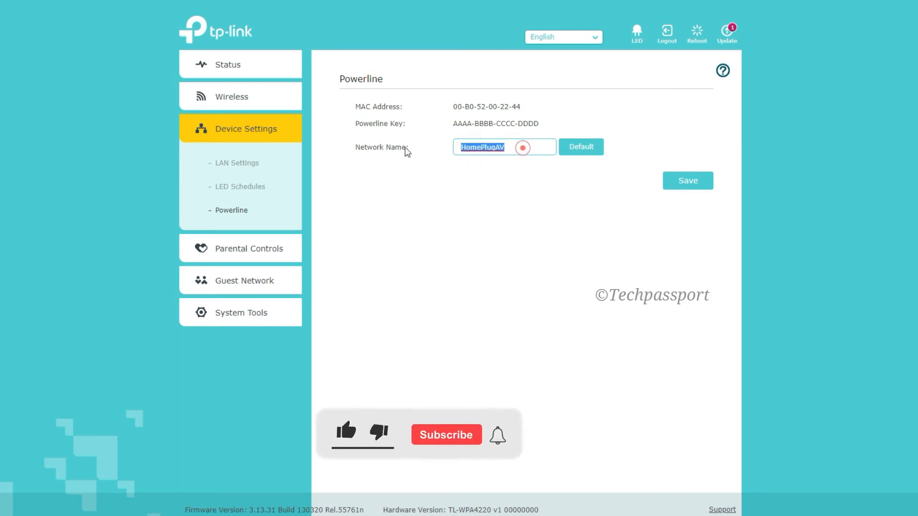
click(390, 187)
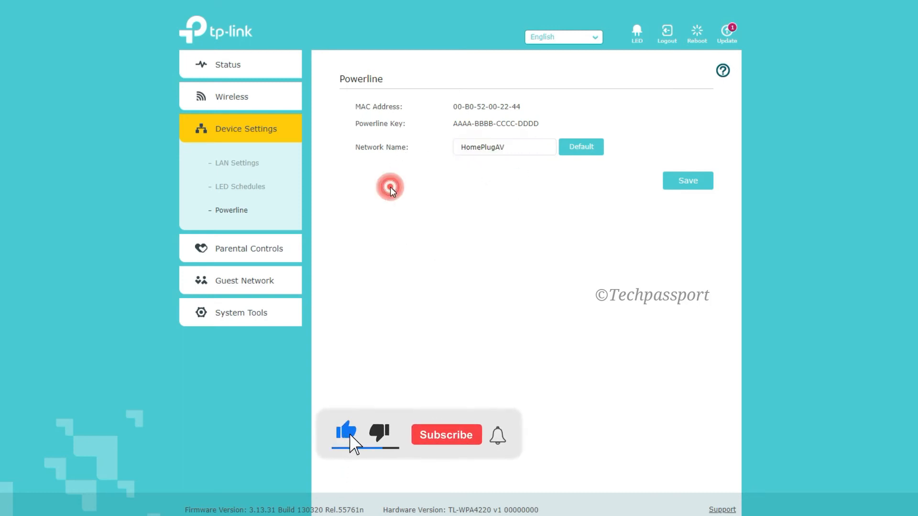
drag(540, 124, 431, 127)
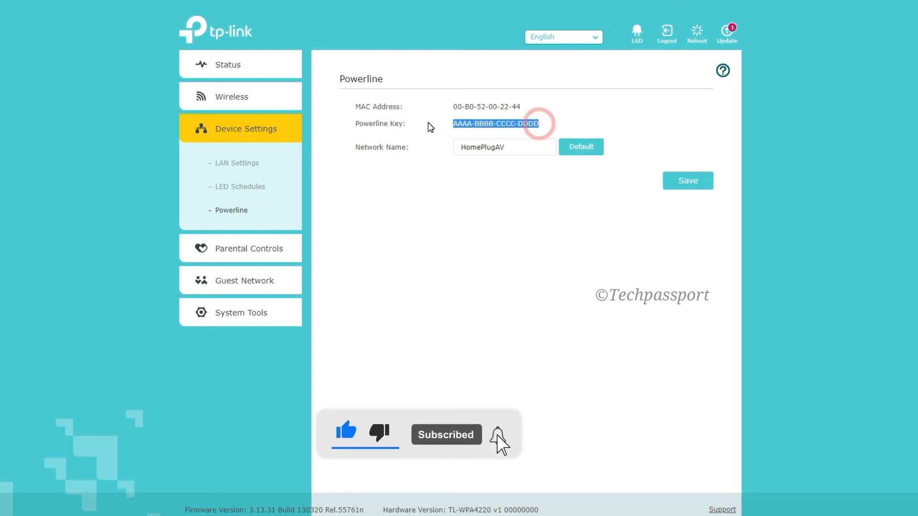
drag(521, 107, 420, 112)
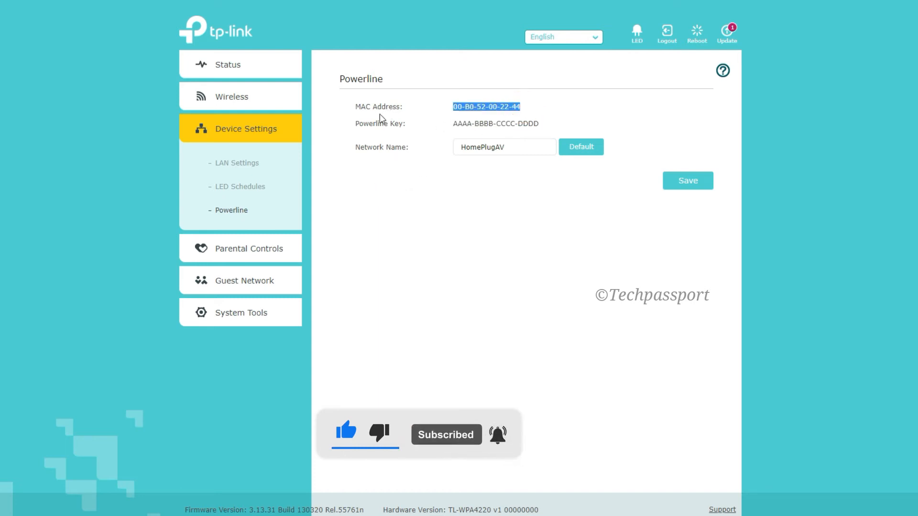
click(266, 250)
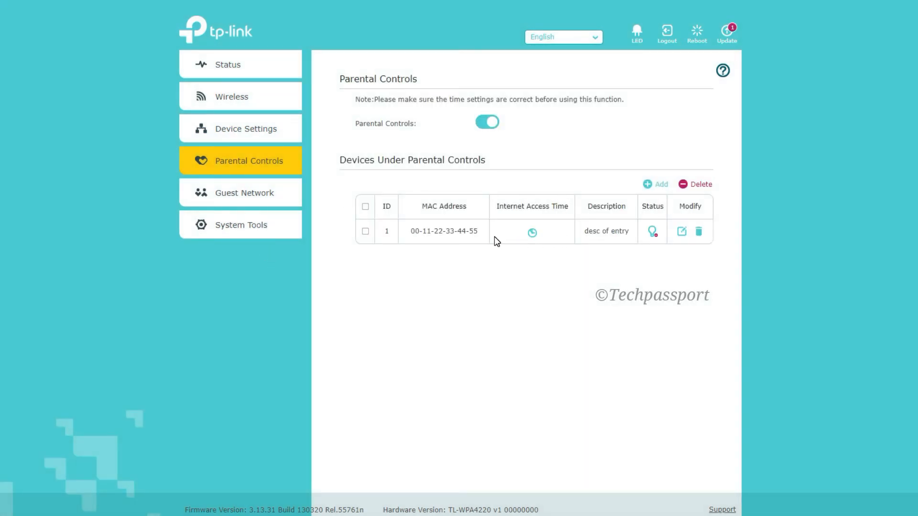
- Set the guest network to let guests see each other, forbid them to manage the network and disable automatically after 30 minutes
click(235, 195)
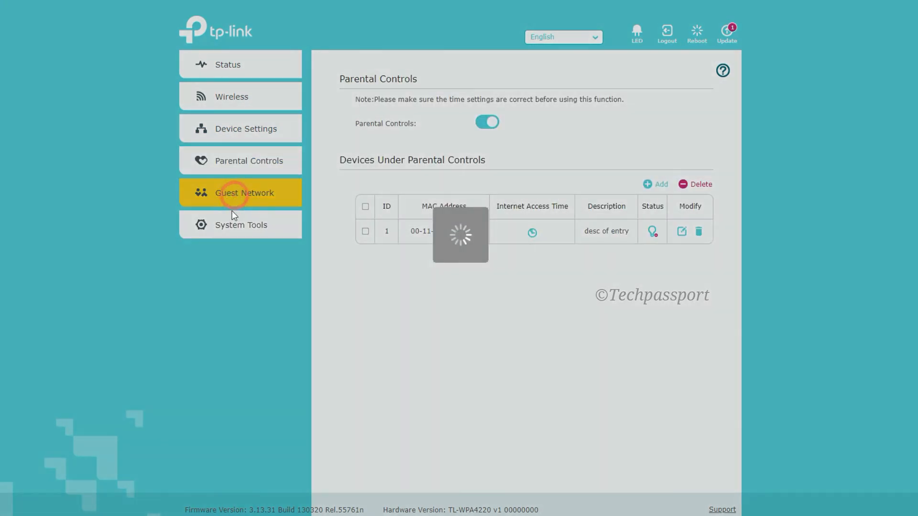
click(408, 107)
click(366, 127)
click(365, 146)
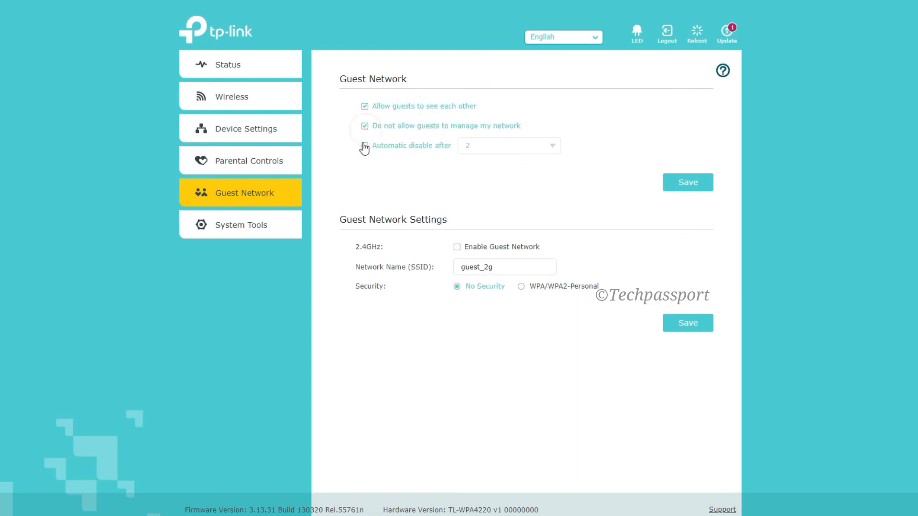
click(494, 148)
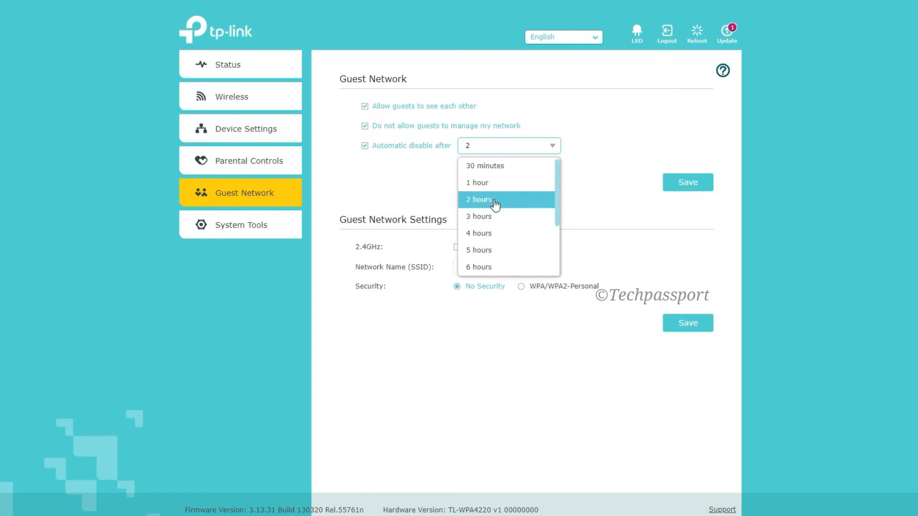
click(495, 166)
- Enable the 2.4GHz guest network named "guest Wifi Neme" with WPA/WPA2-Personal security and enter the guest Wi-Fi password
click(456, 249)
click(504, 267)
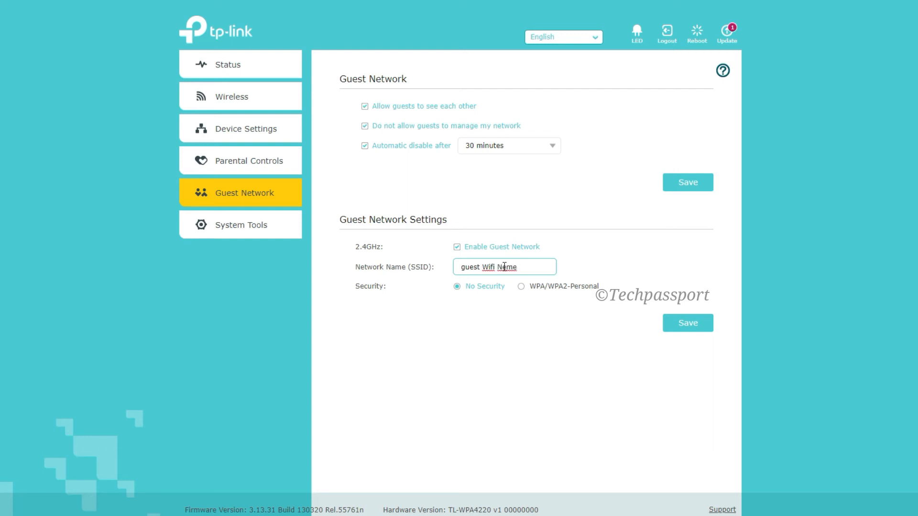
click(521, 287)
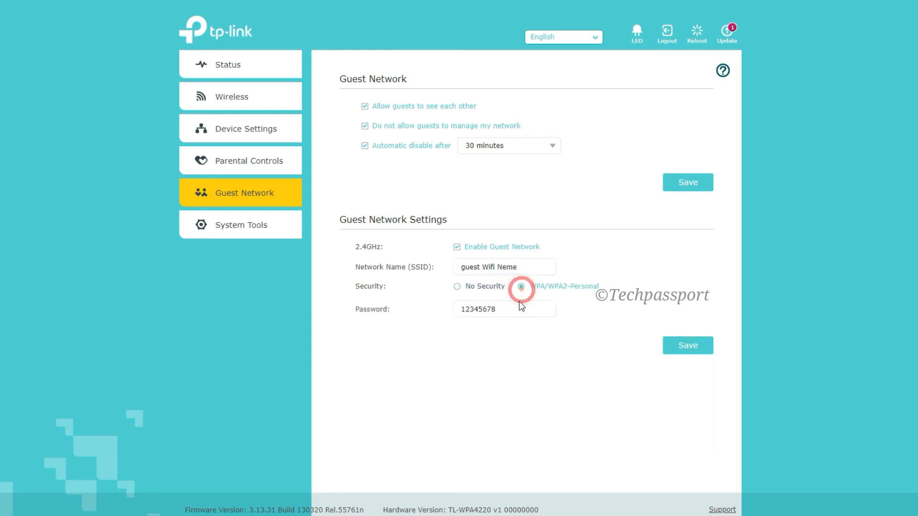
double_click(510, 312)
text(Guest Wifi Password)
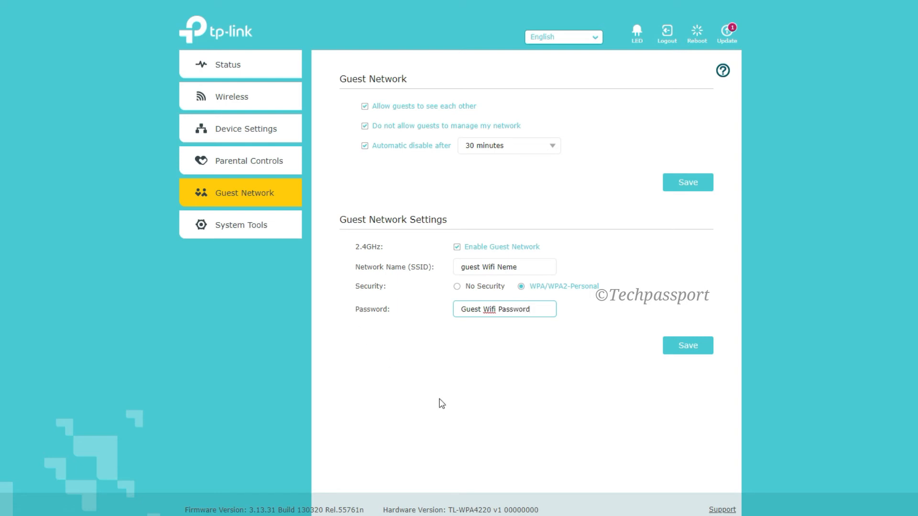
click(590, 346)
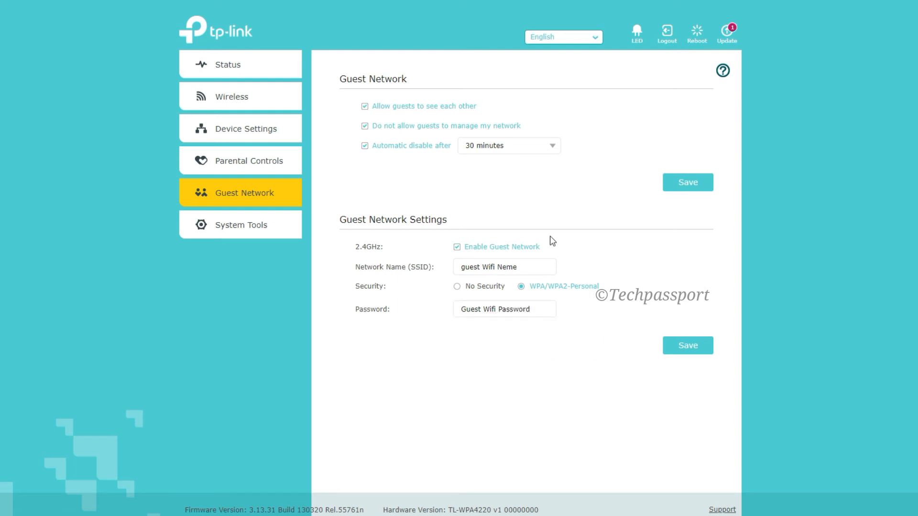
- Open the system time settings, set the time zone to (GMT-09:00) Alaska and examine the two optional NTP server fields
click(260, 225)
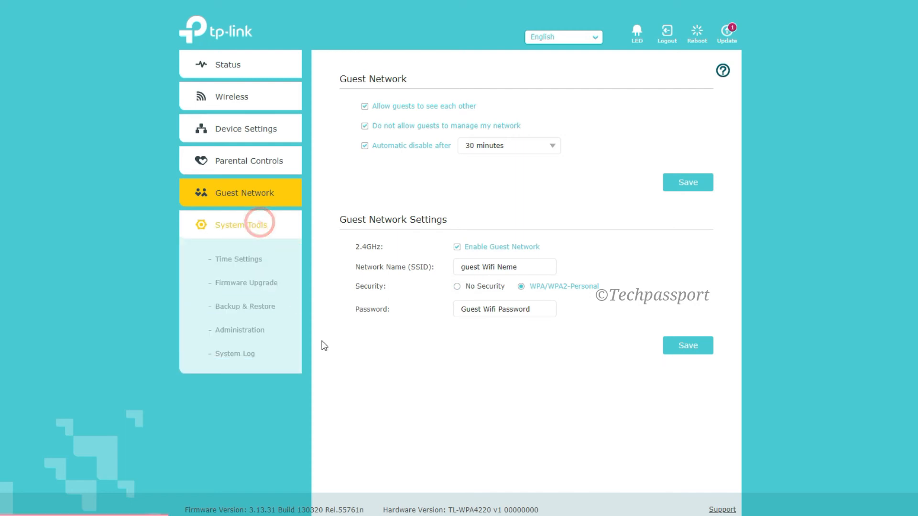
click(241, 262)
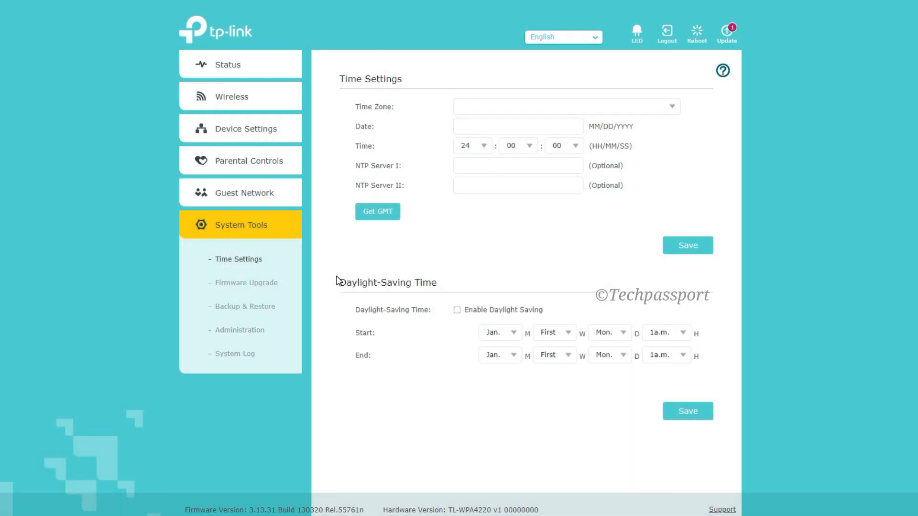
click(551, 107)
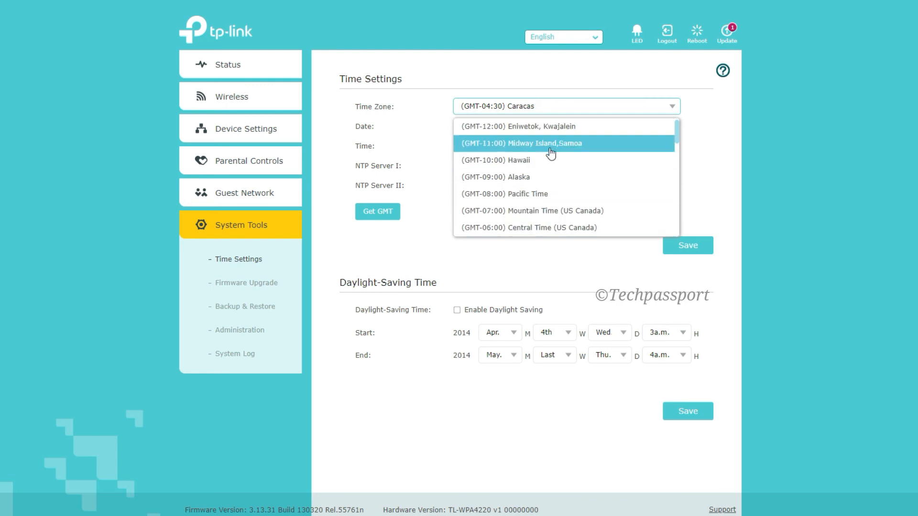
click(549, 179)
drag(563, 165, 390, 176)
drag(542, 185, 336, 193)
- Open the firmware upgrade settings and examine the hardware version and the current firmware version
click(228, 289)
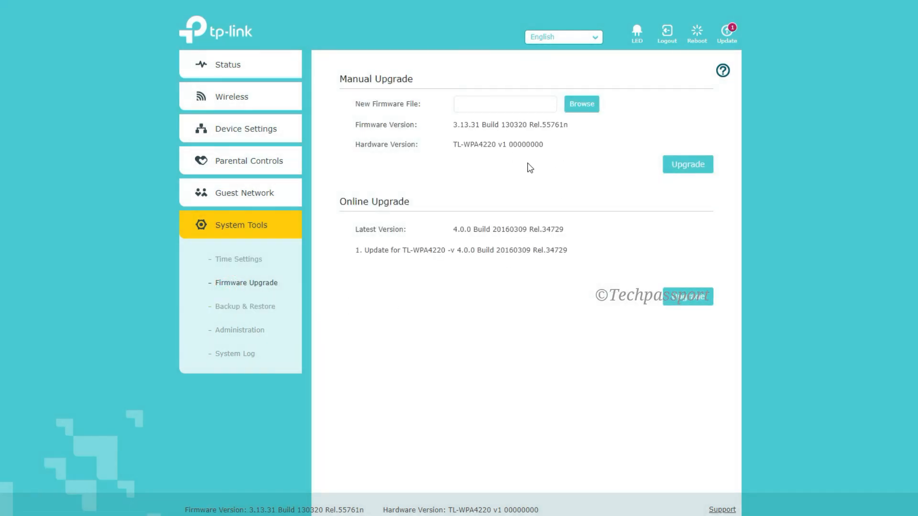
drag(556, 141, 398, 151)
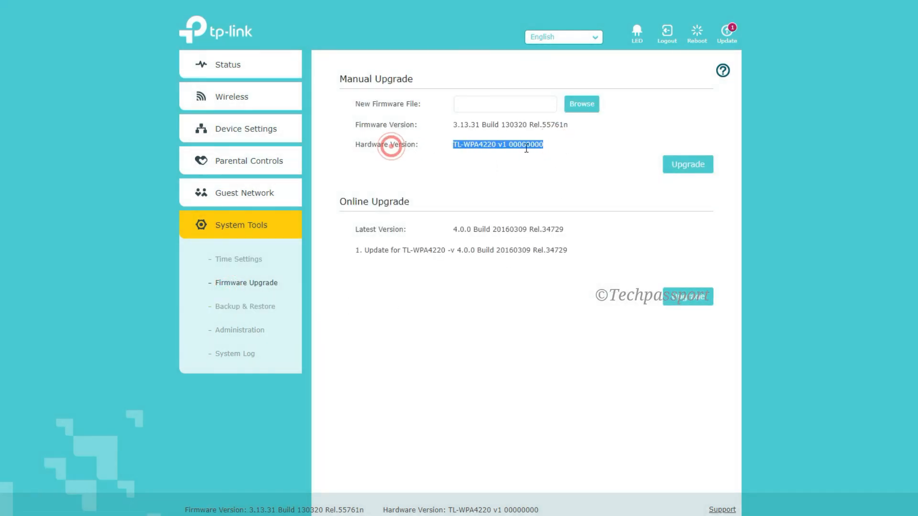
click(546, 144)
drag(581, 127, 420, 147)
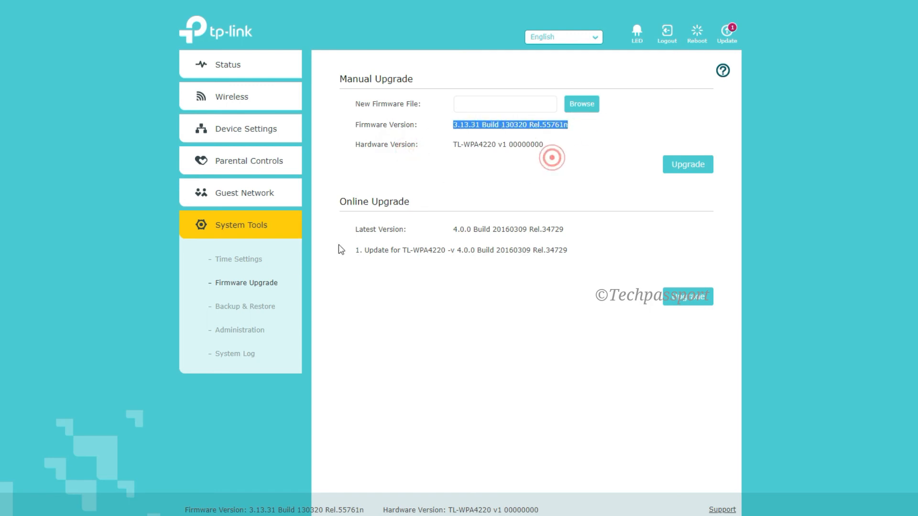
- Open the backup and restore settings and back up the current configuration
click(242, 306)
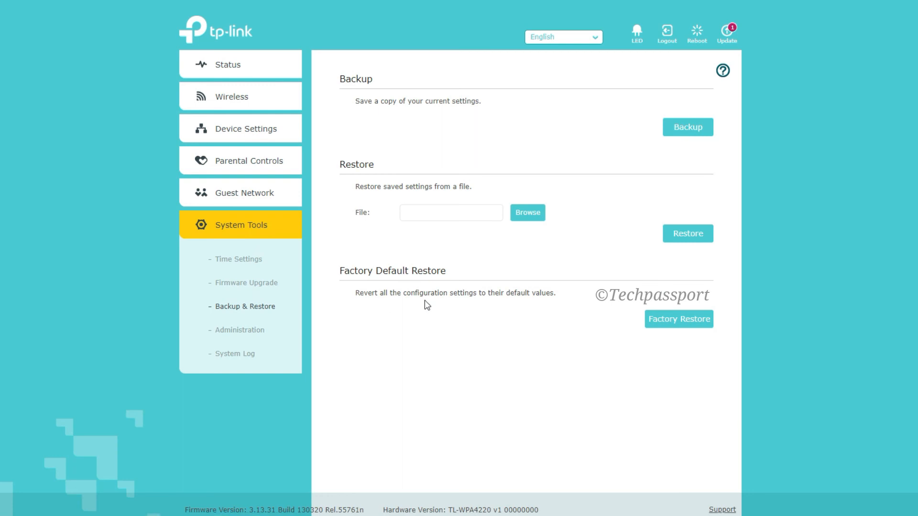
click(677, 135)
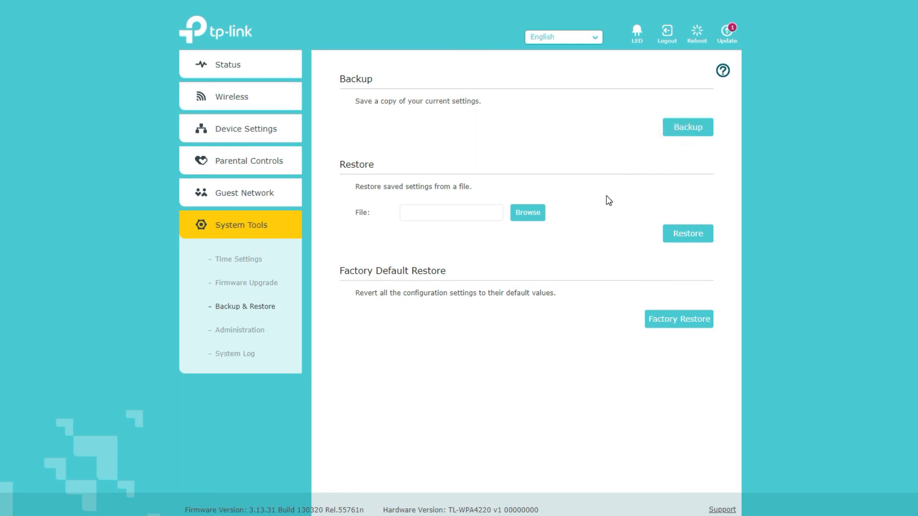
- Open the administration account settings and go through the old and new login fields without entering anything
click(228, 337)
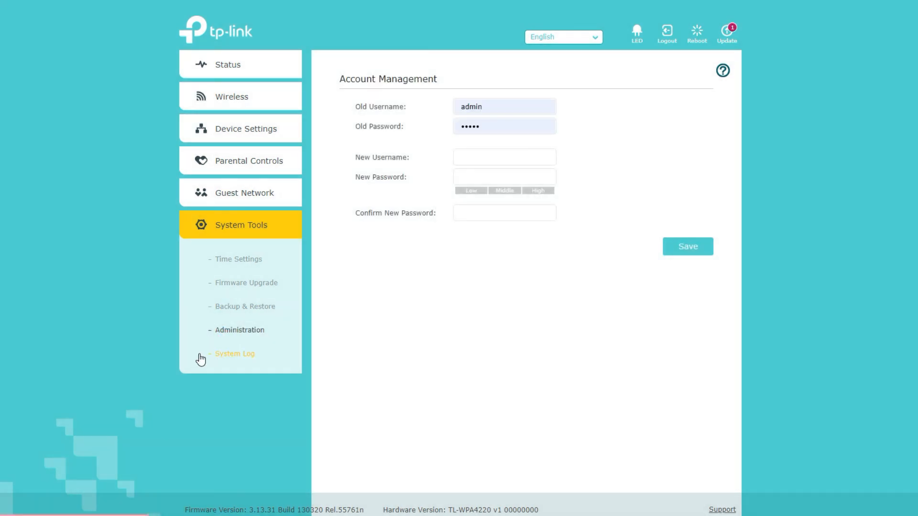
click(502, 106)
click(398, 127)
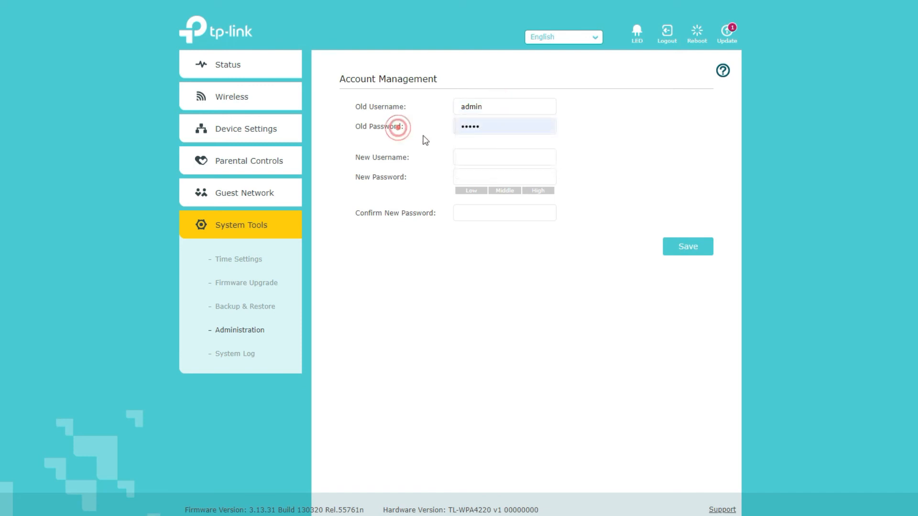
click(500, 154)
click(378, 191)
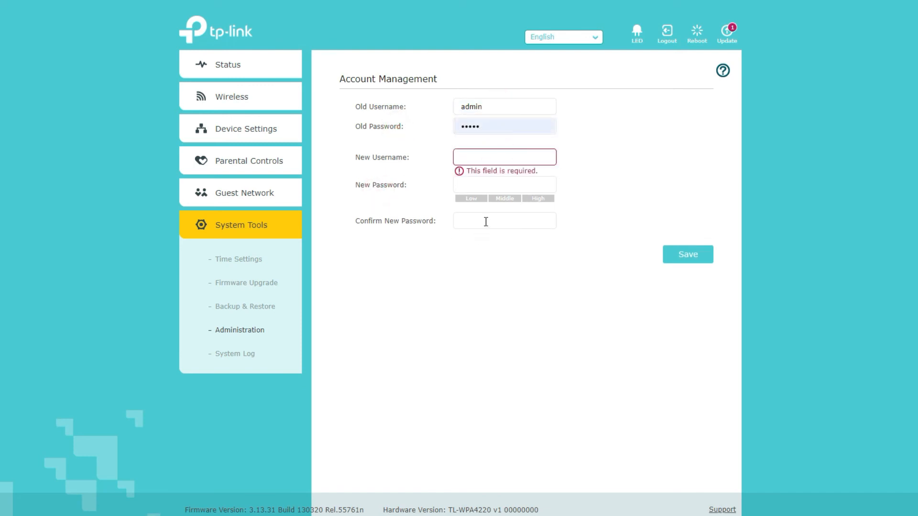
click(486, 222)
click(357, 254)
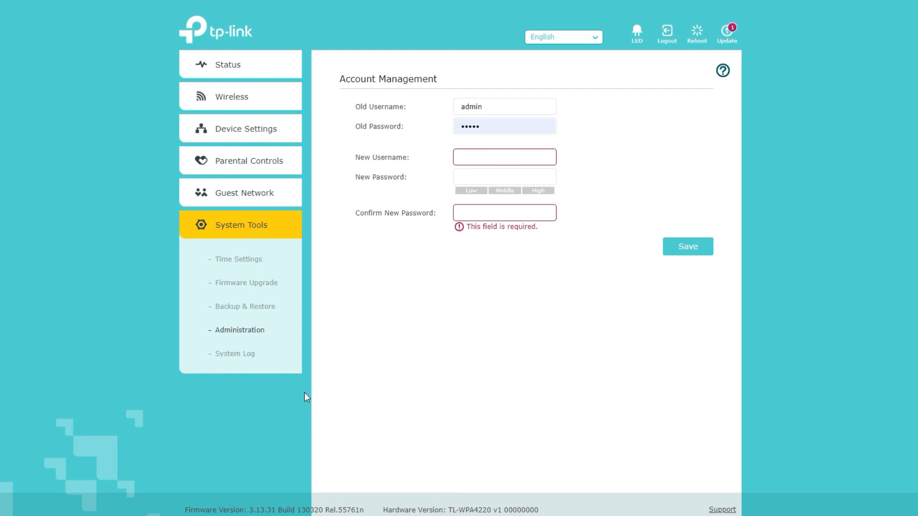
- Open the system log and try the LED Schedules, Other and DHCP log type filters
click(234, 355)
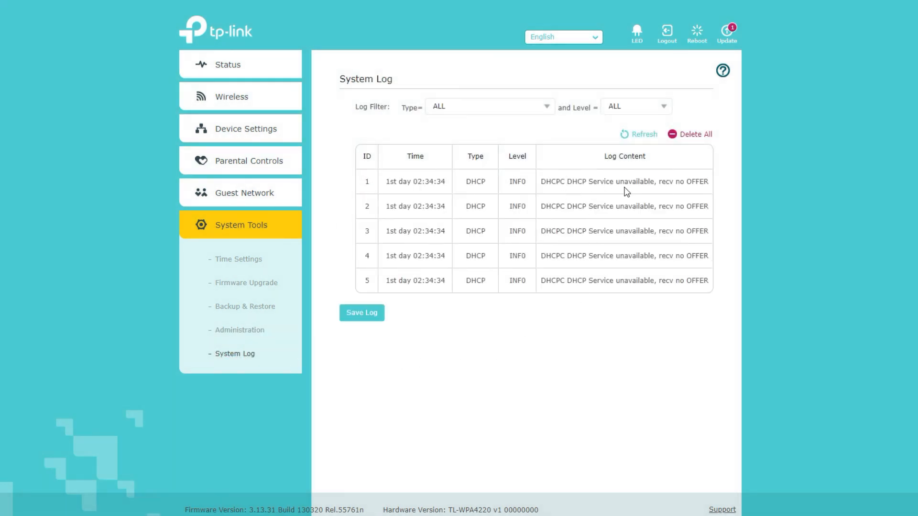
click(511, 114)
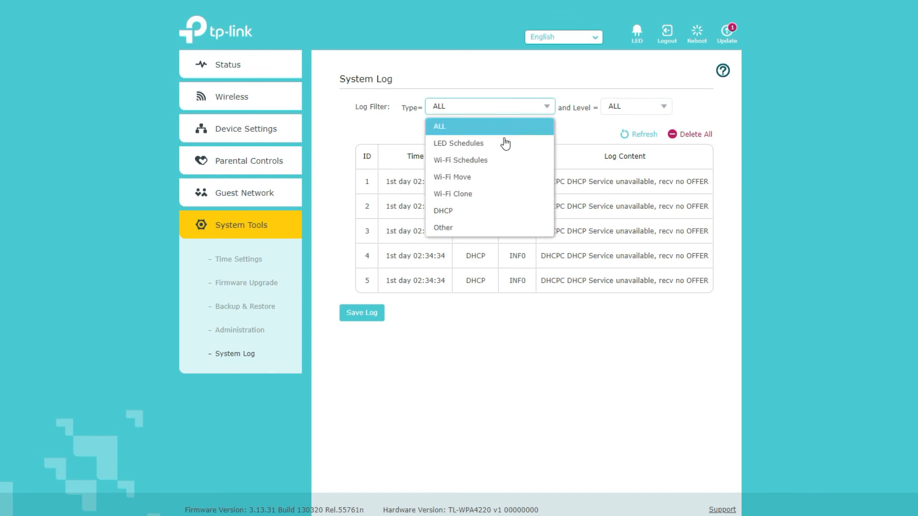
click(502, 144)
click(547, 106)
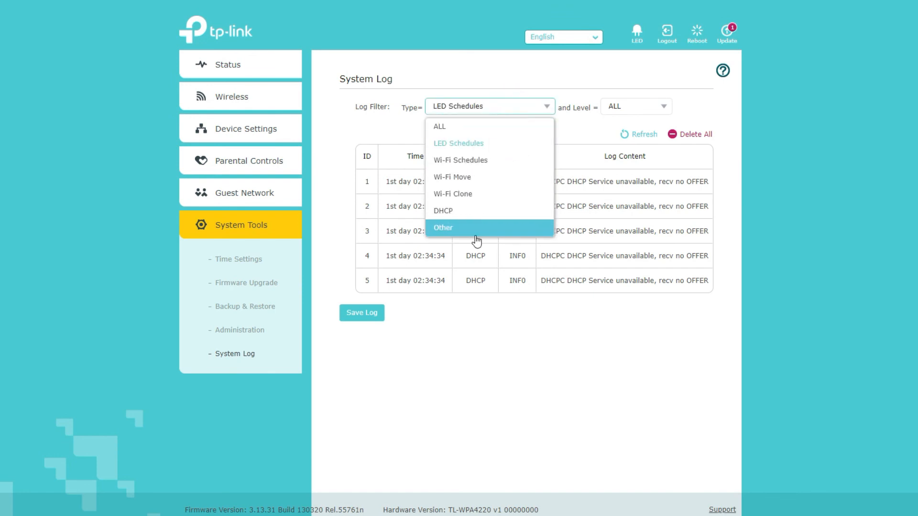
click(476, 233)
click(484, 104)
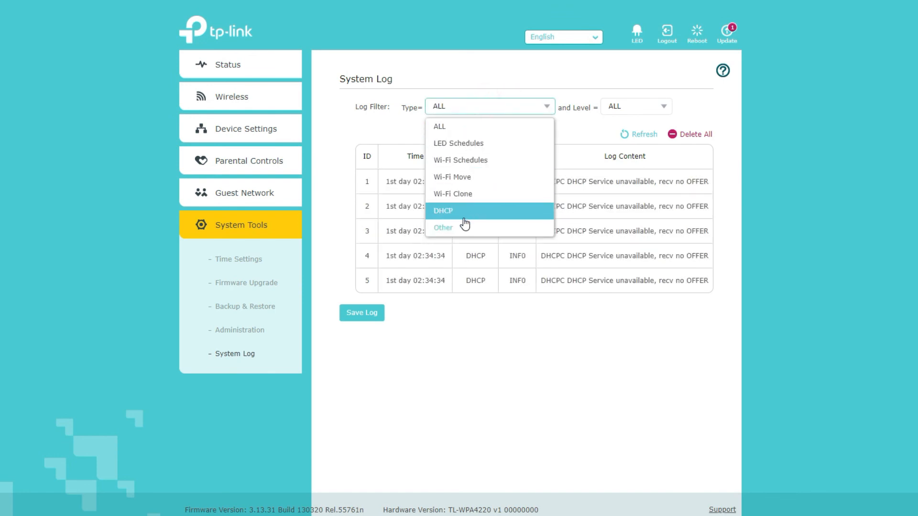
click(463, 217)
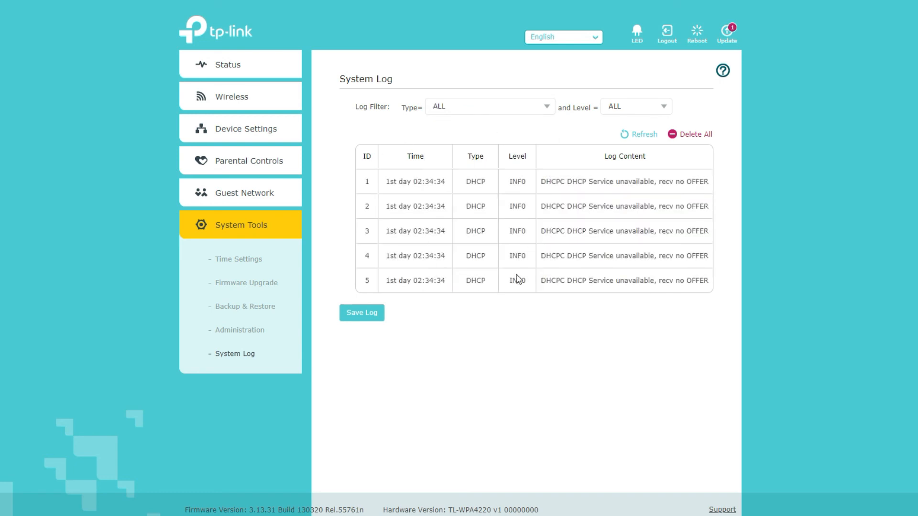